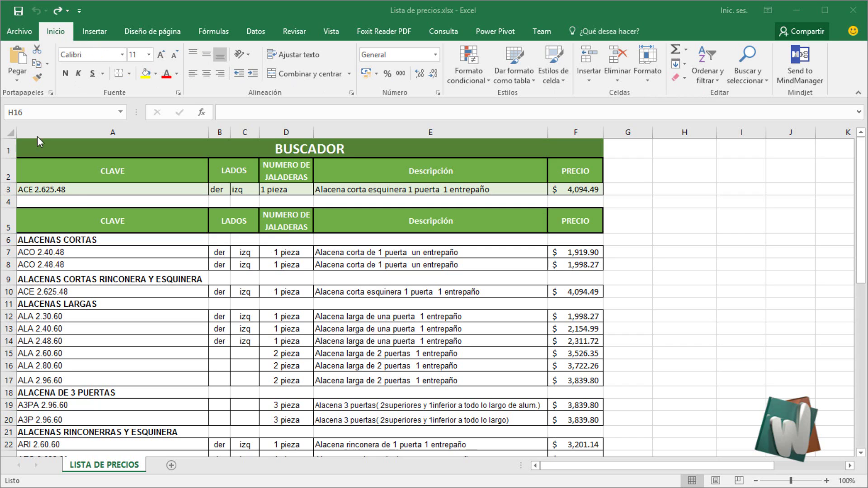
Select D12:D15 and insert four blank cells there, shifting column D's pieza values down.
click(274, 267)
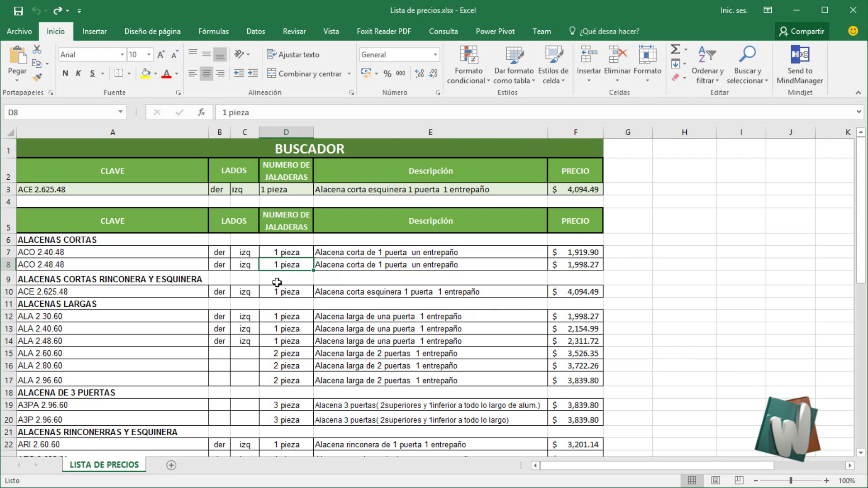
drag(285, 264, 282, 309)
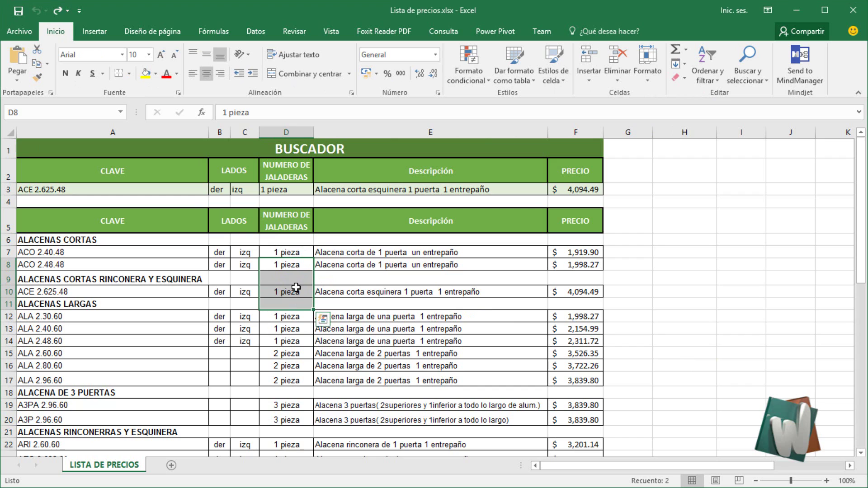
drag(289, 316, 291, 353)
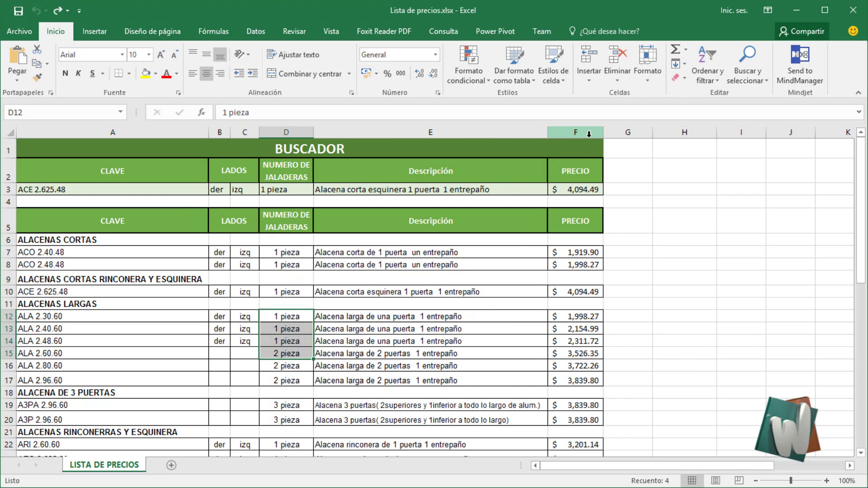
click(595, 80)
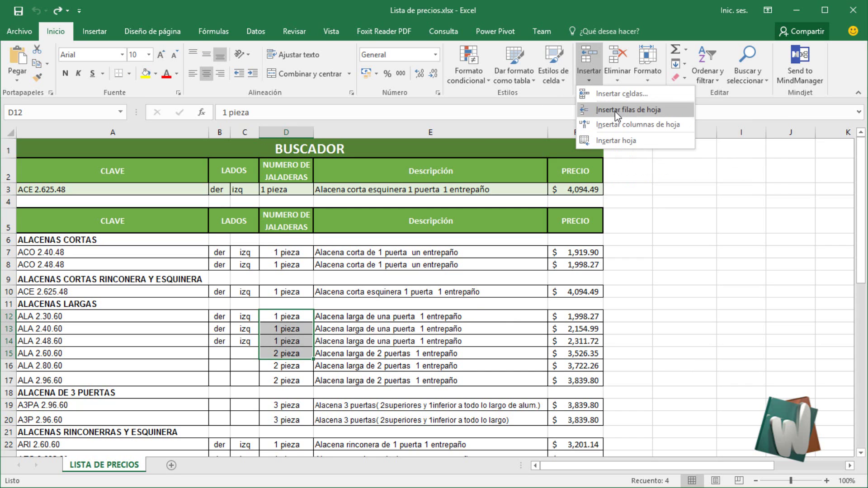
click(608, 95)
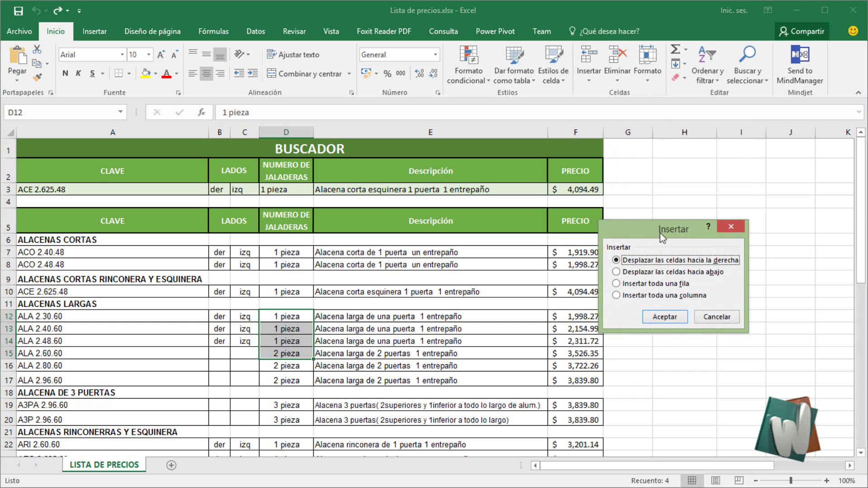
drag(662, 235, 674, 220)
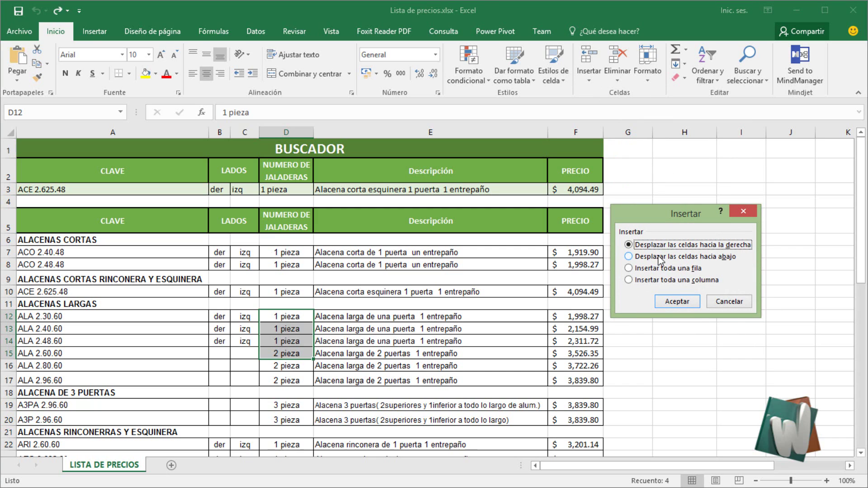
click(629, 257)
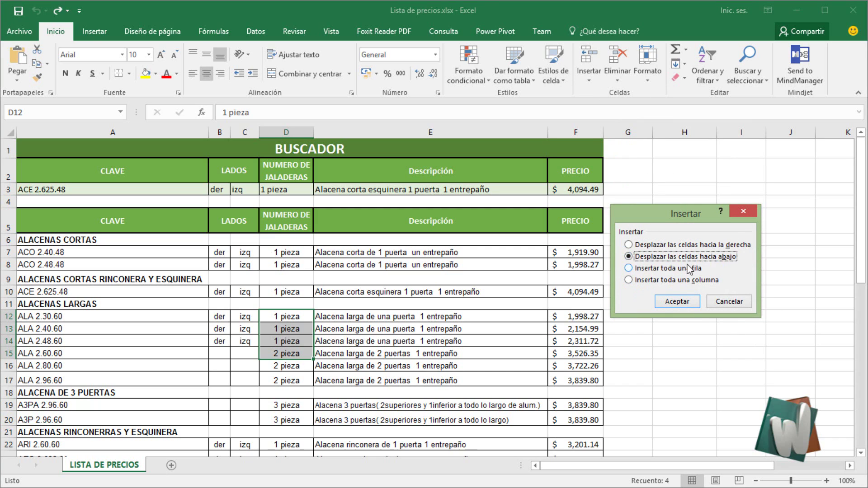
click(683, 301)
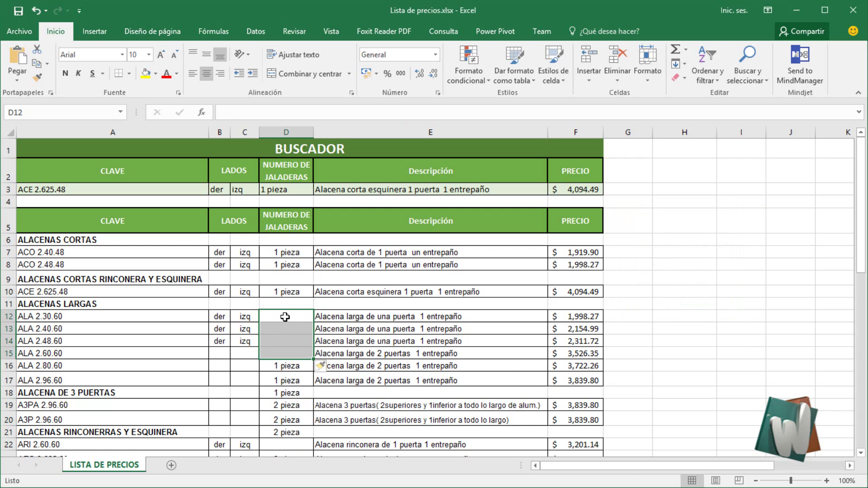
Check cells E14, D11 and D12, leaving cell D11 selected.
click(325, 343)
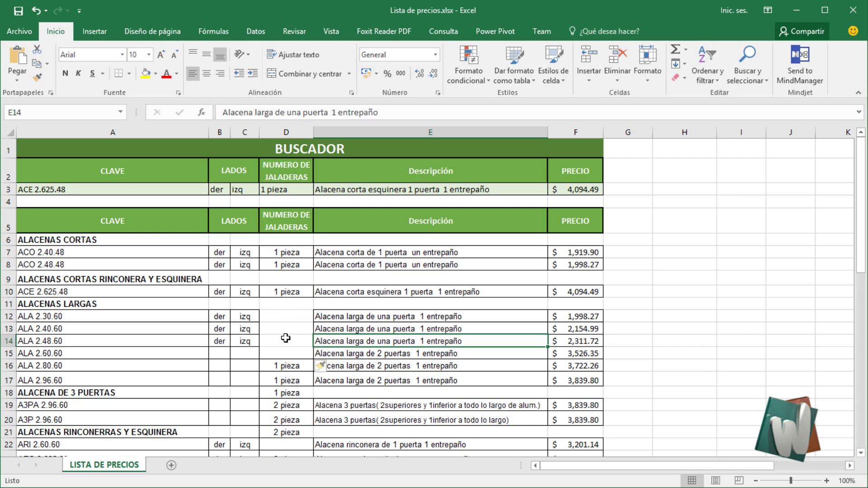
click(282, 305)
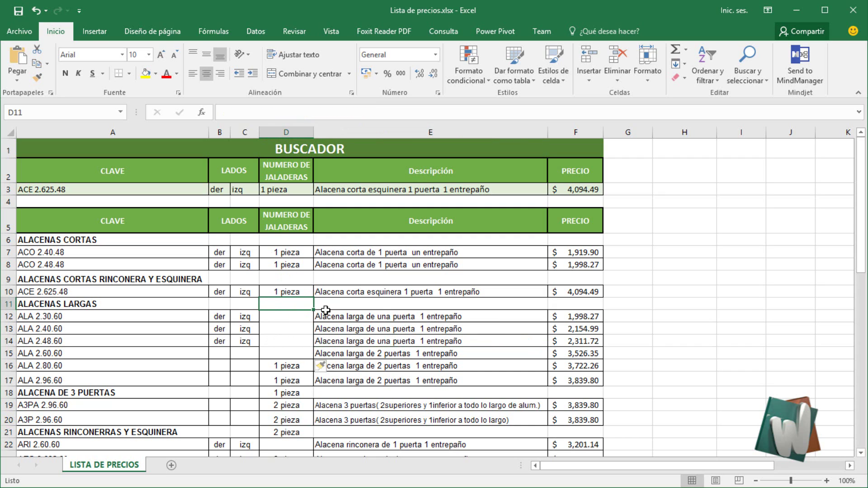
click(299, 316)
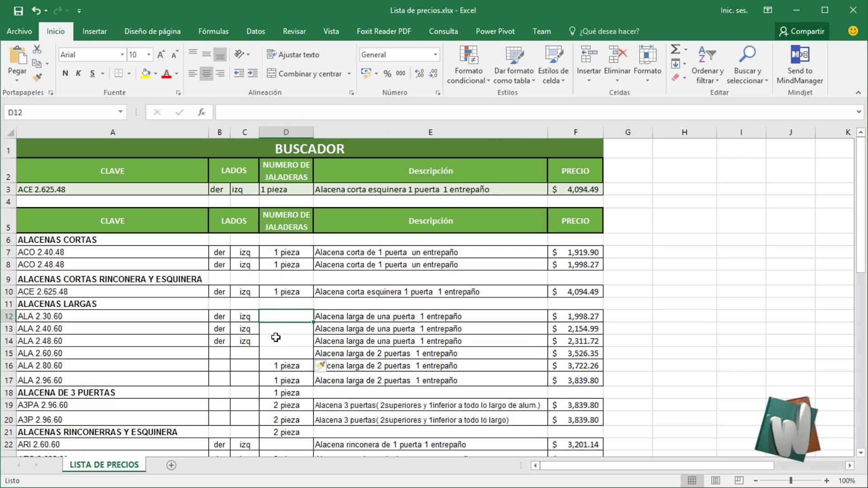
key(Up)
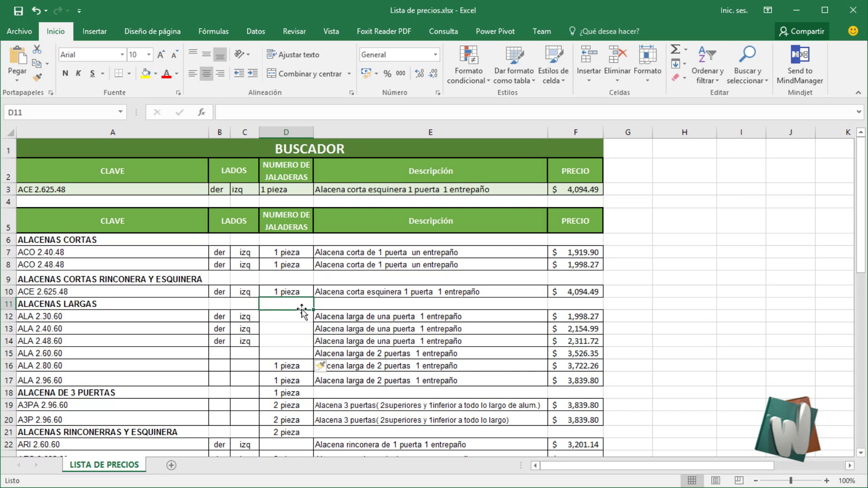
Insert a blank sheet row above the ALACENAS LARGAS heading.
click(590, 81)
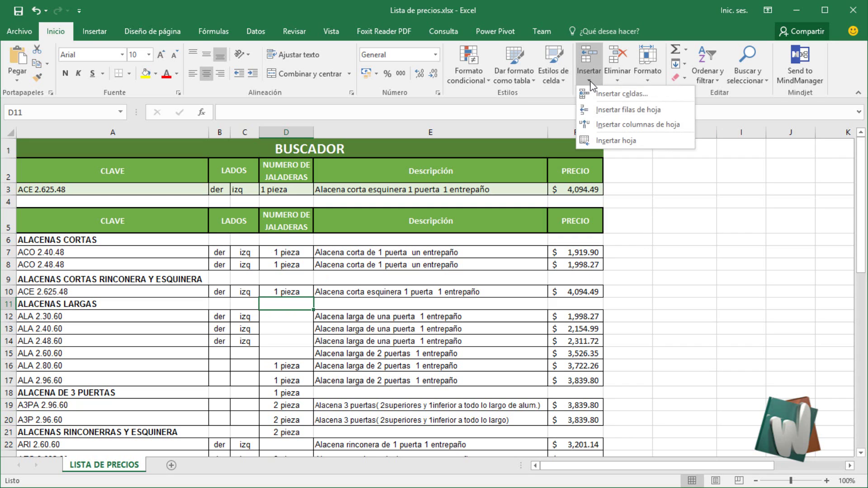
click(618, 110)
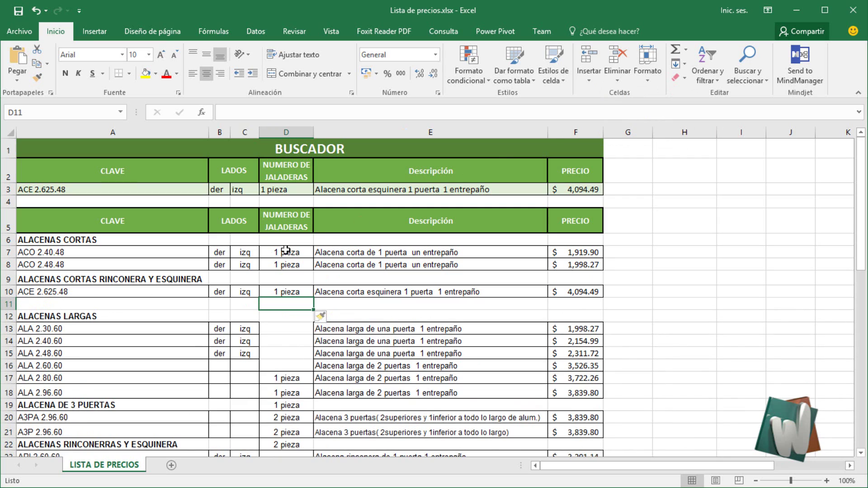
click(279, 313)
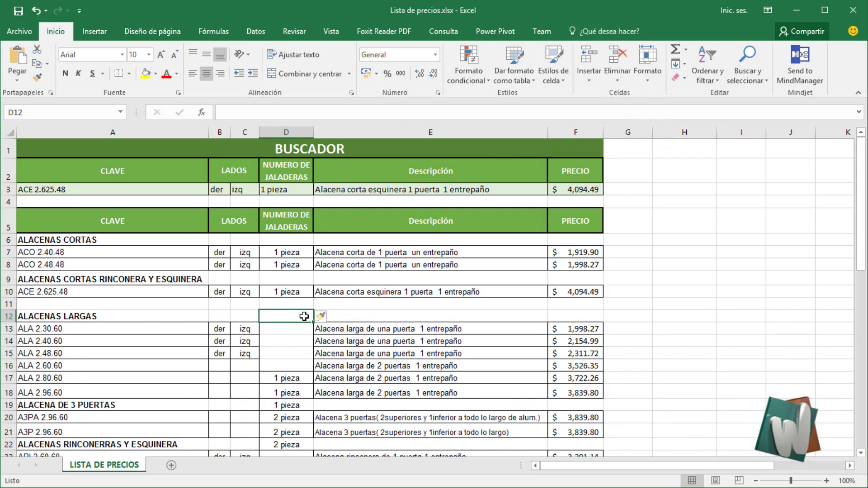
click(288, 303)
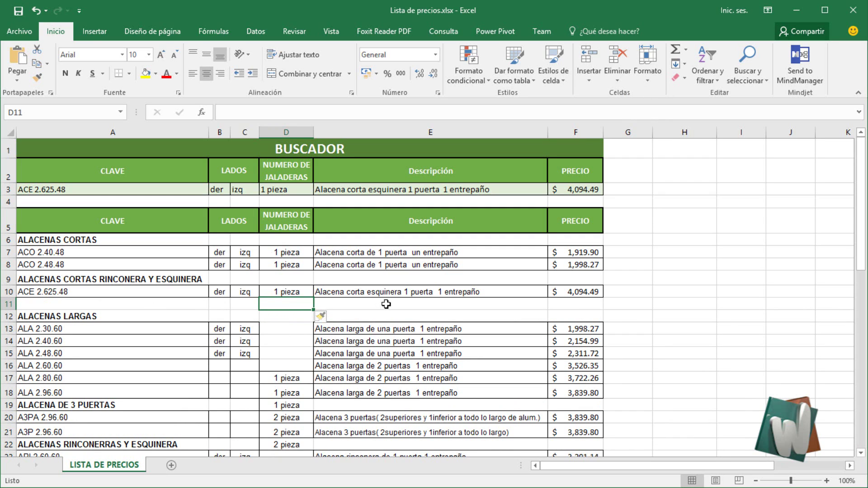
click(8, 292)
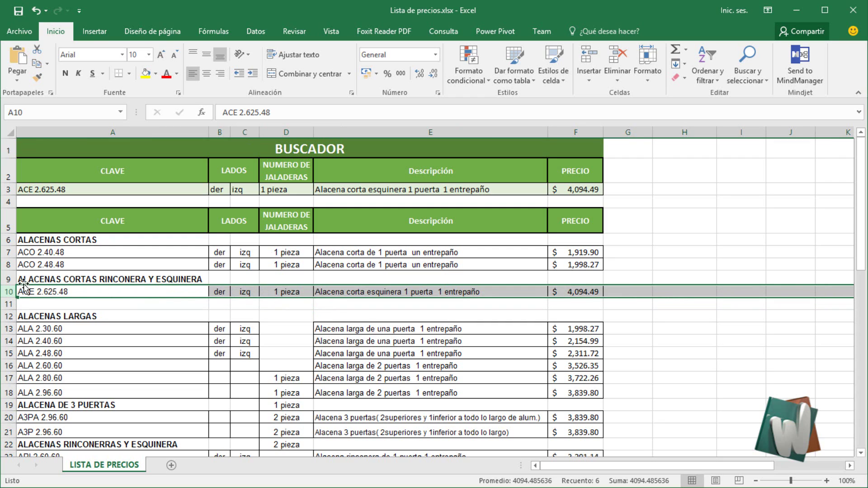
right_click(2, 293)
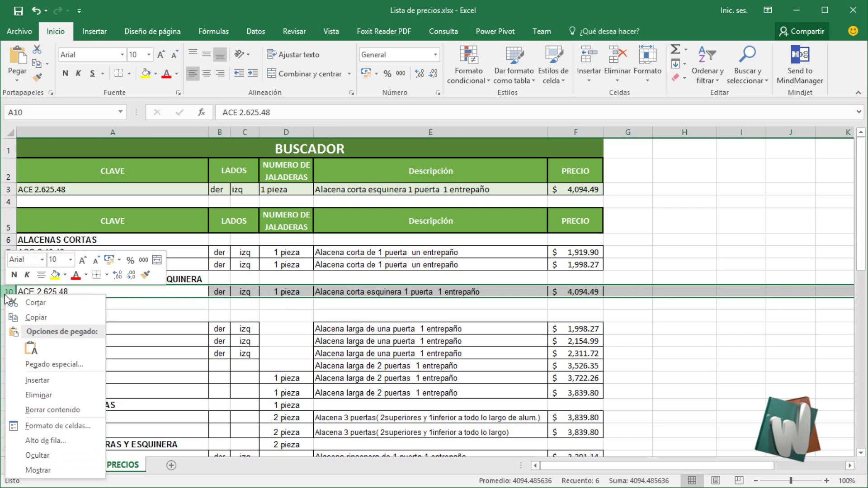
click(45, 381)
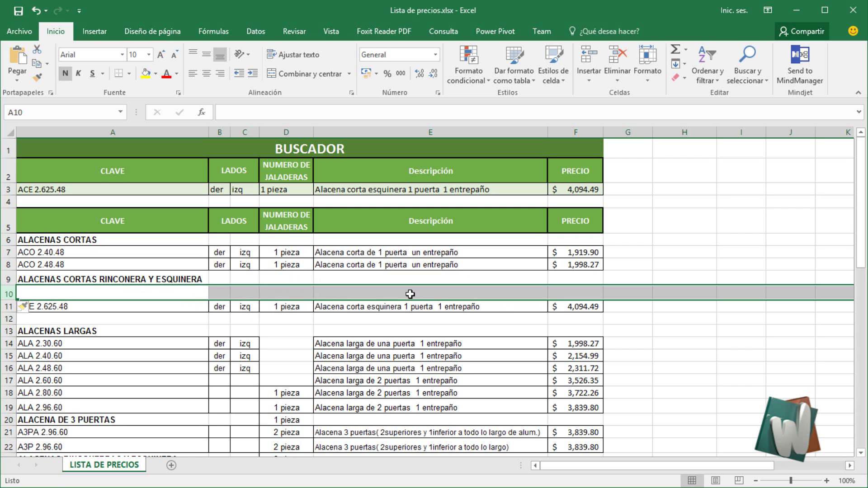
key(ctrl+z)
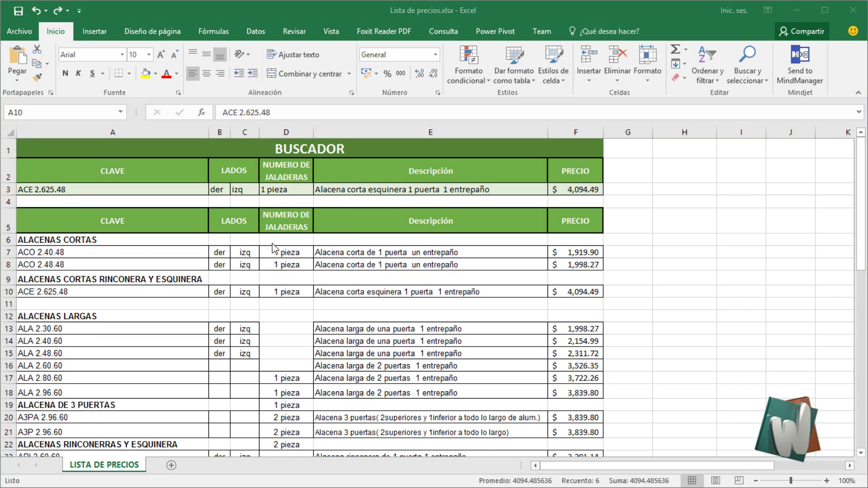
Insert an empty column D, pushing NUMERO DE JALADERAS, Descripción and PRECIO right.
click(299, 132)
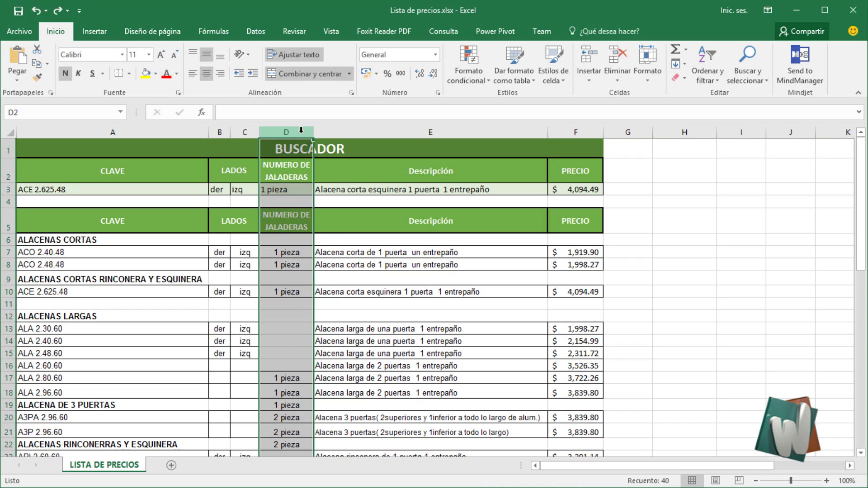
right_click(301, 131)
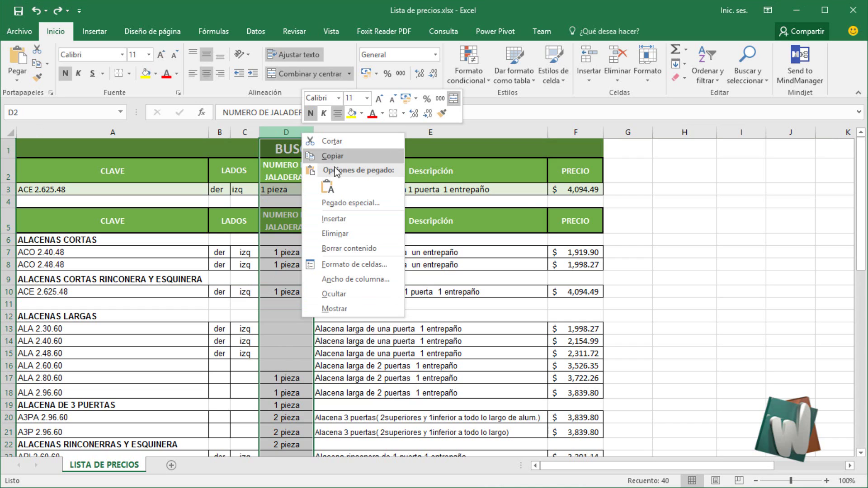
click(323, 222)
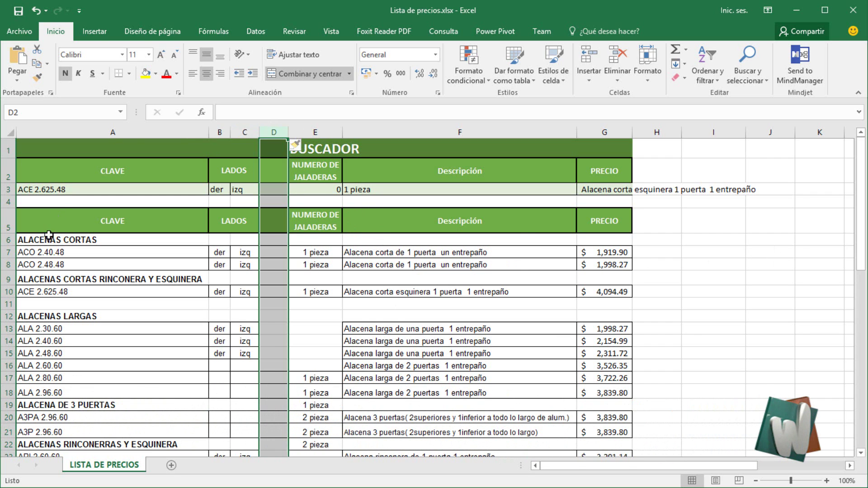
Insert another column before NUMERO DE JALADERAS, then undo it with Ctrl+Z.
click(586, 80)
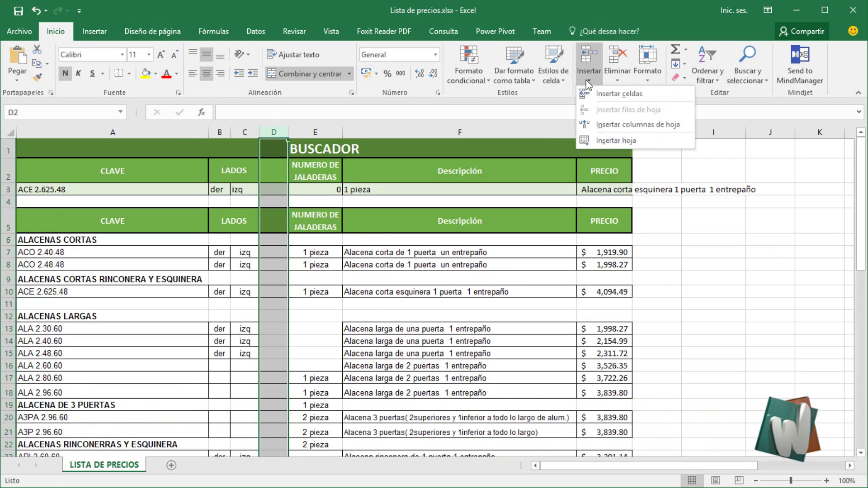
click(612, 125)
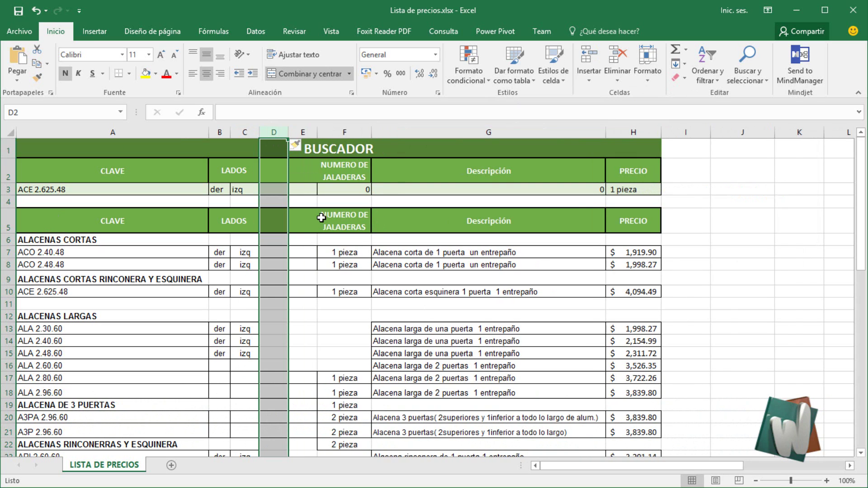
key(ctrl+z)
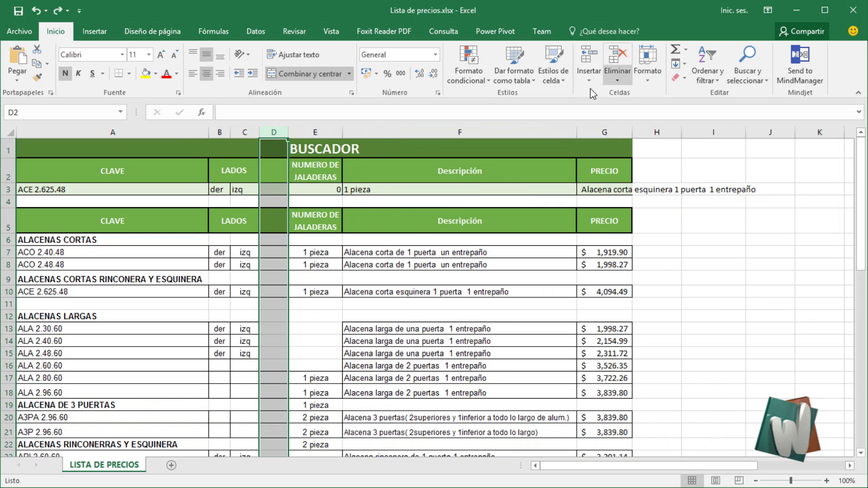
Delete the empty column D so NUMERO DE JALADERAS follows LADOS again.
click(617, 80)
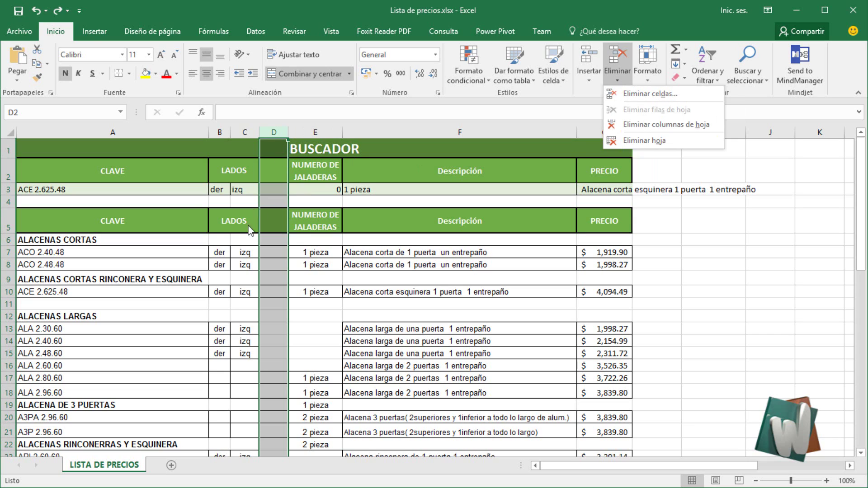
click(683, 126)
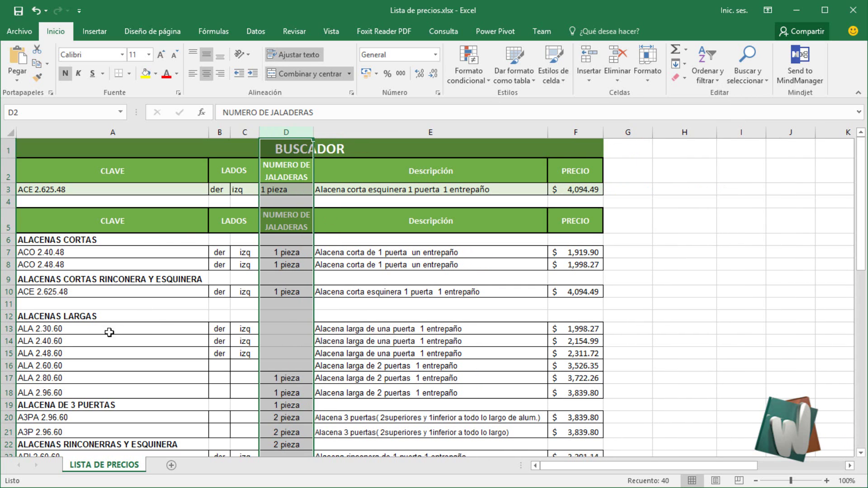
click(6, 304)
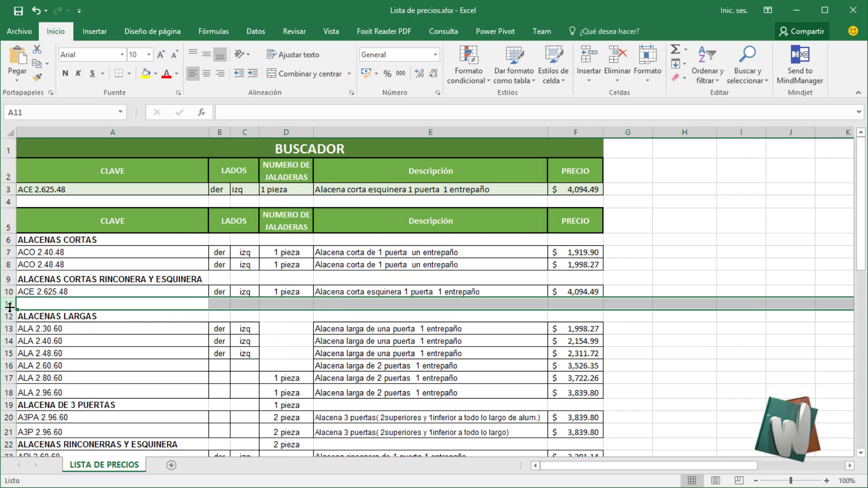
Try the Eliminar options on the blank row 11, undoing an accidental deletion.
click(625, 81)
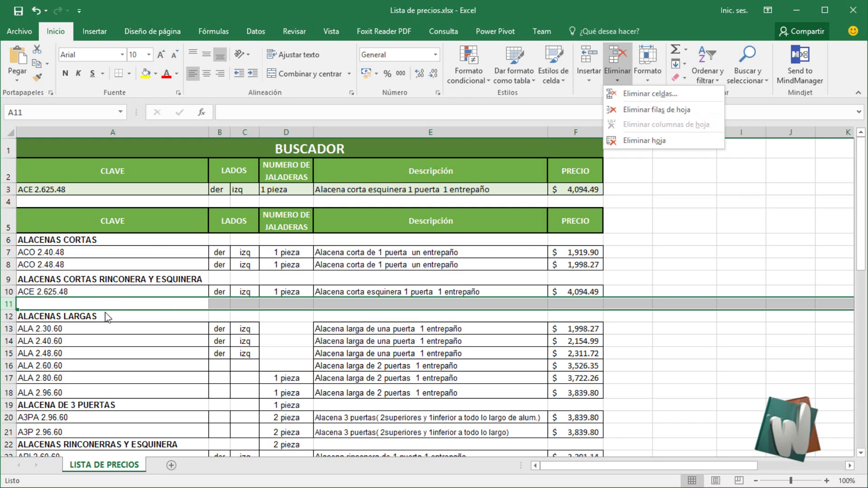
click(356, 305)
click(286, 305)
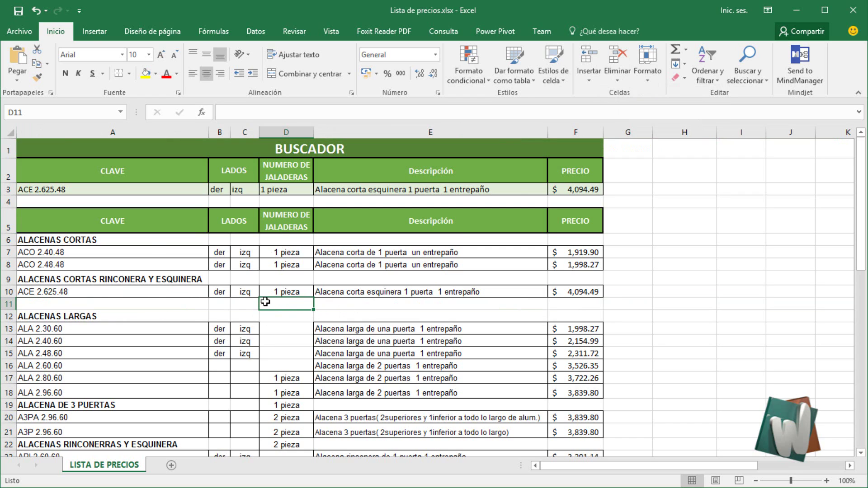
click(617, 81)
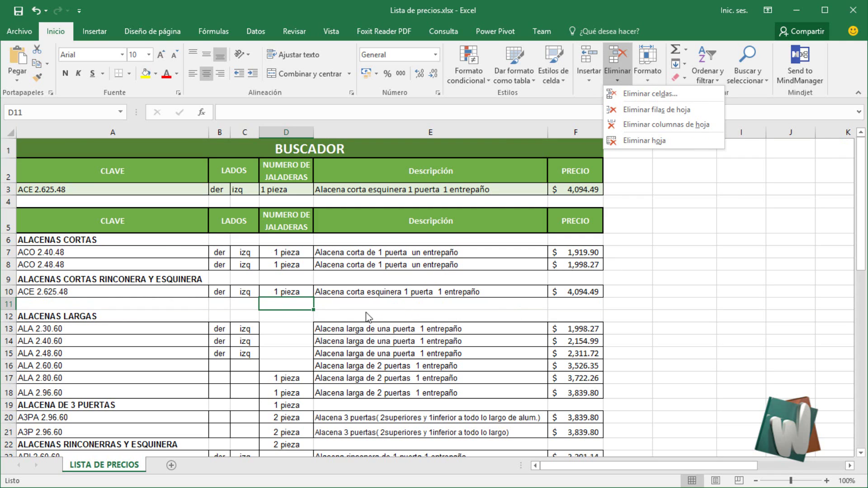
click(582, 292)
click(578, 293)
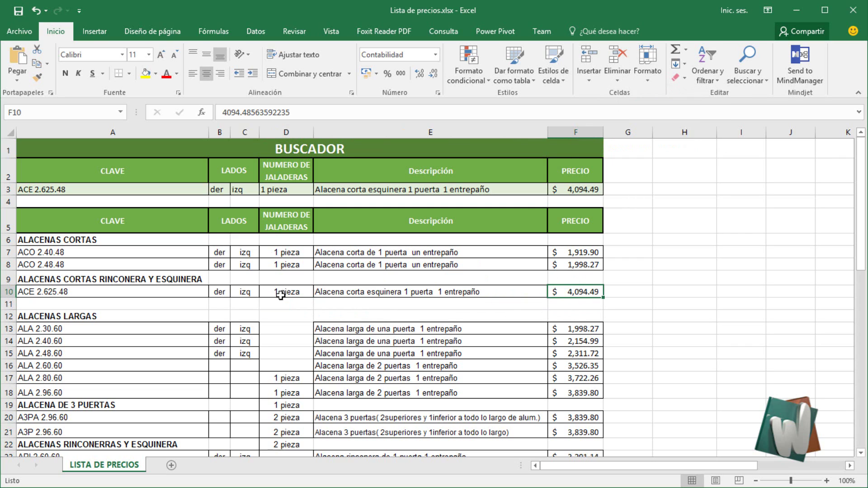
click(282, 293)
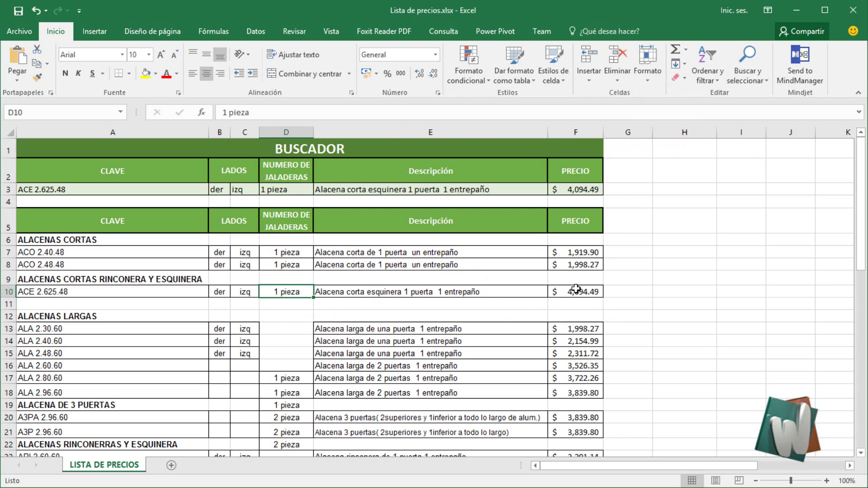
click(301, 305)
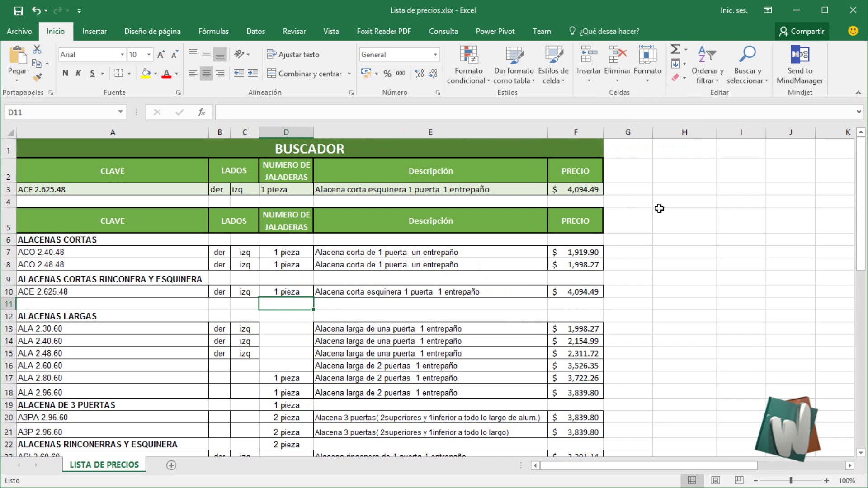
click(620, 75)
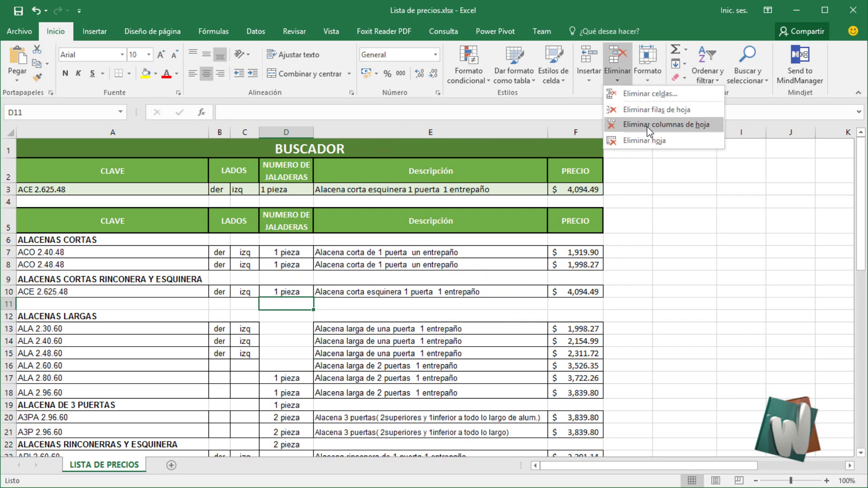
click(652, 111)
key(ctrl+z)
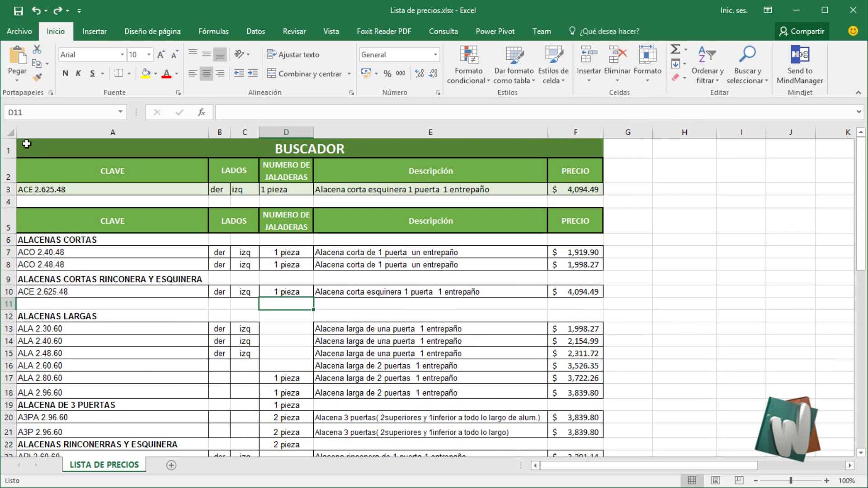
Delete blank row 11 so ALACENAS LARGAS sits directly below ACE 2.625.48.
click(9, 304)
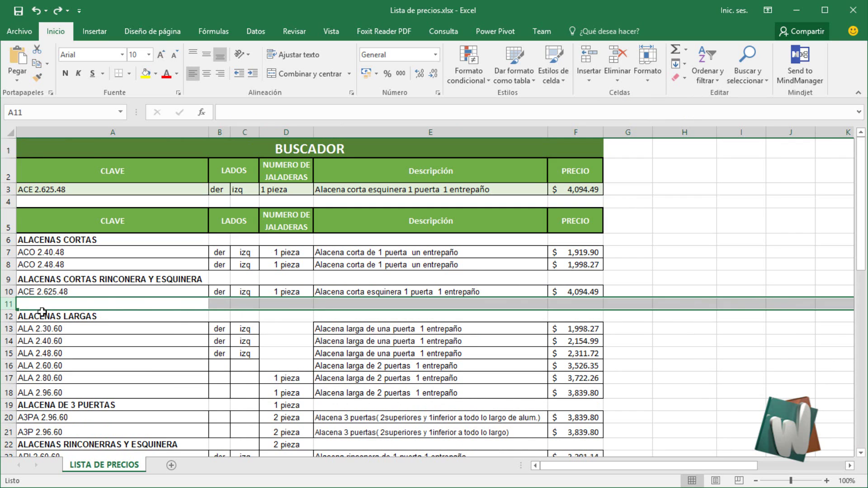
right_click(11, 306)
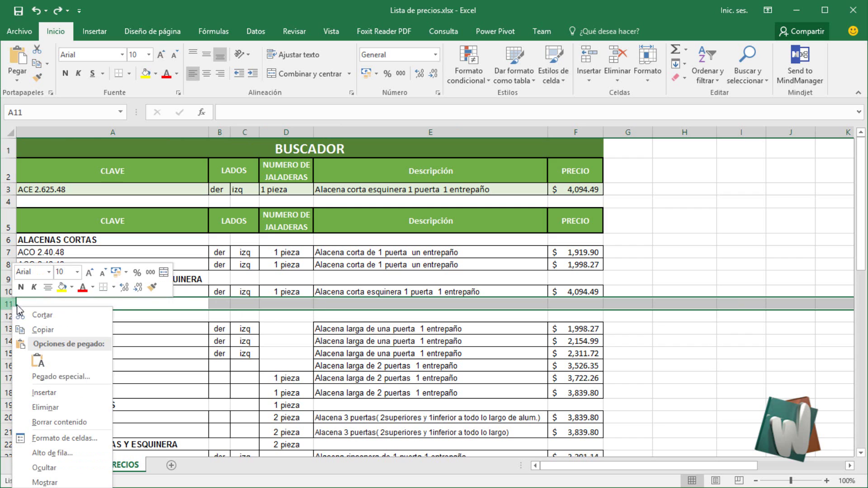
click(45, 408)
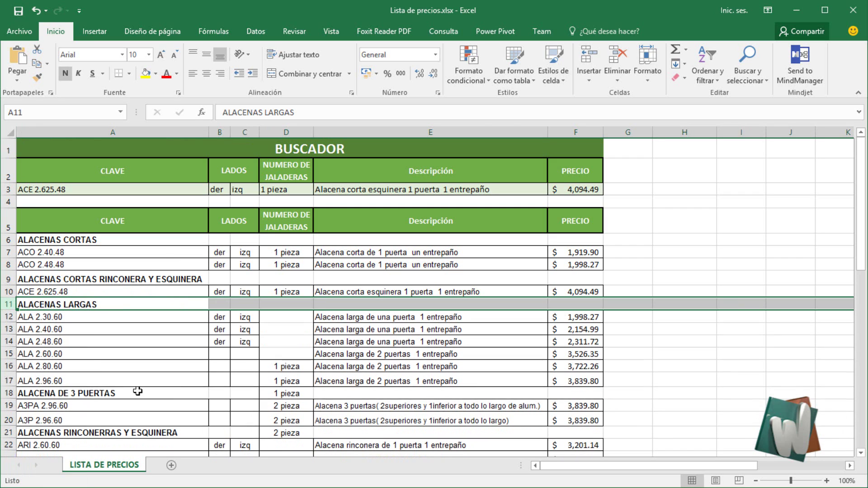
click(308, 316)
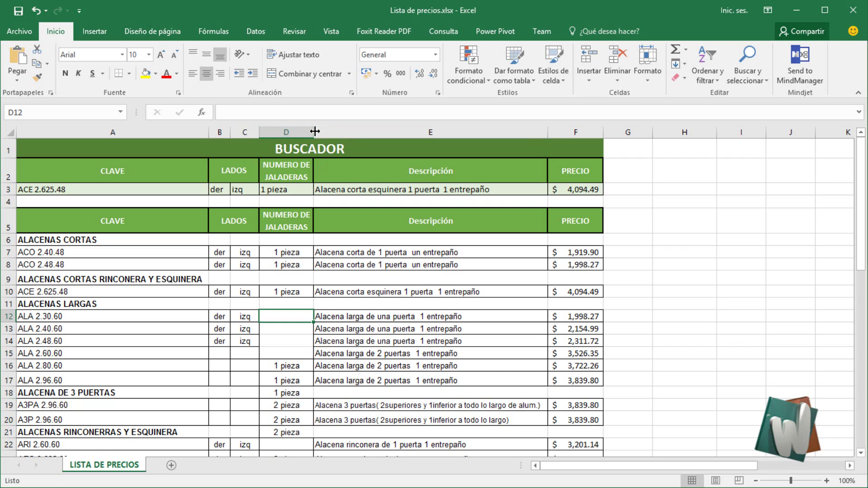
Widen column D for NUMERO DE JALADERAS and make blank row 4 slightly taller.
mouse_move(313, 133)
mouse_down()
mouse_move(382, 131)
mouse_move(314, 132)
mouse_up()
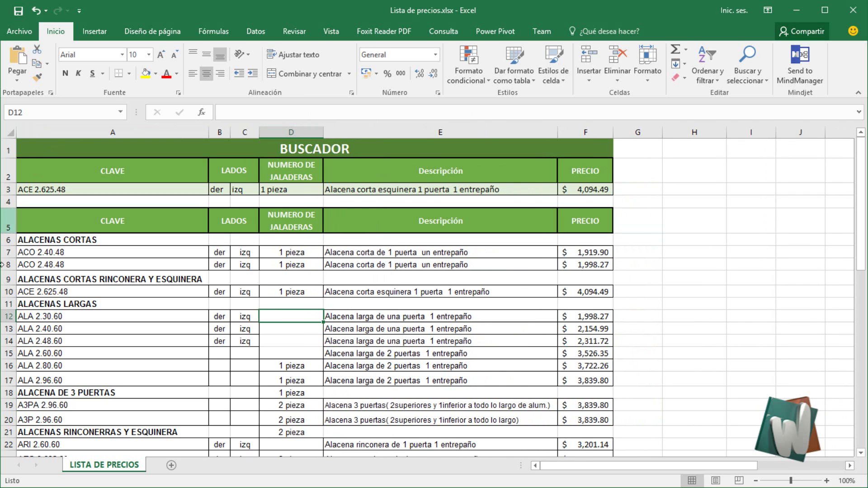
mouse_move(10, 206)
mouse_down()
mouse_move(7, 216)
mouse_move(14, 210)
mouse_up()
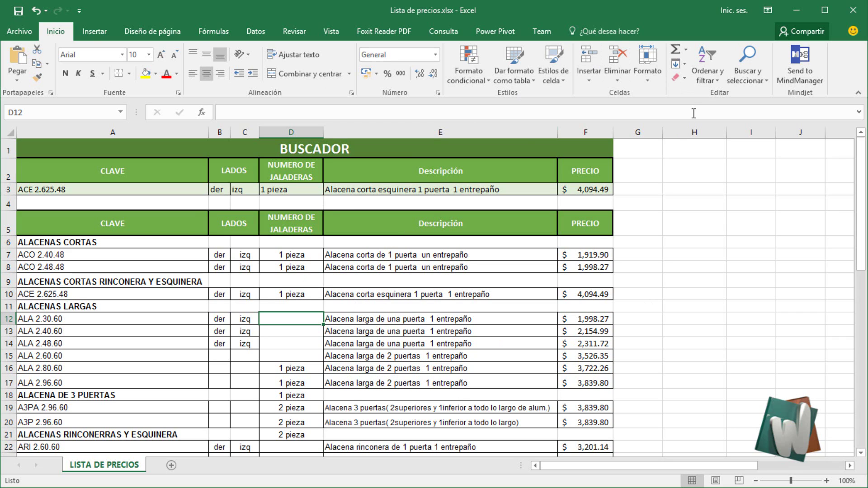
click(649, 77)
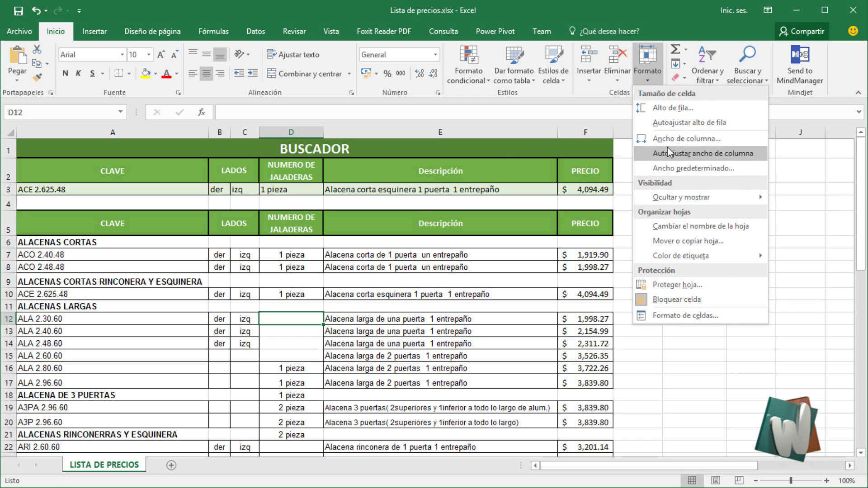
Auto-fit the height of row 4, then open the Excel Options dialog.
click(678, 125)
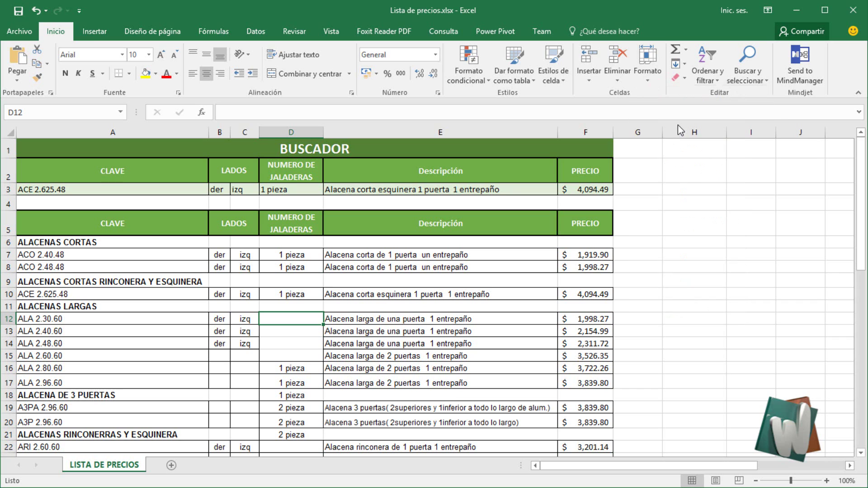
click(304, 204)
click(653, 77)
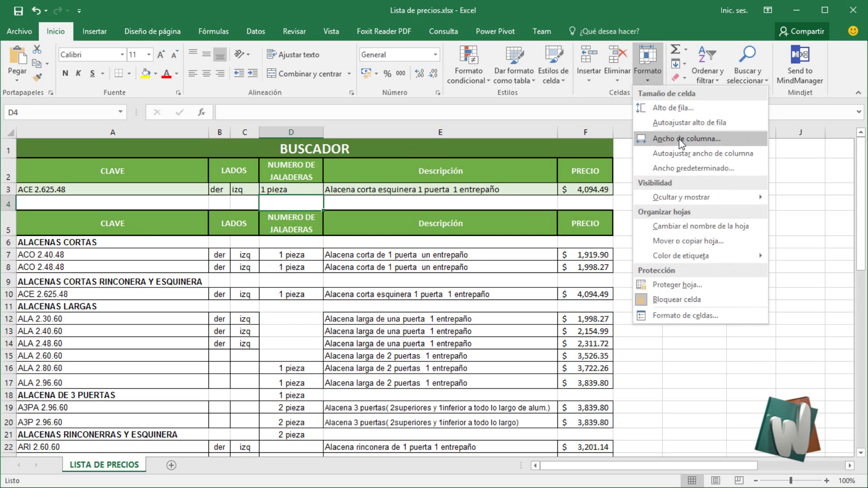
click(680, 123)
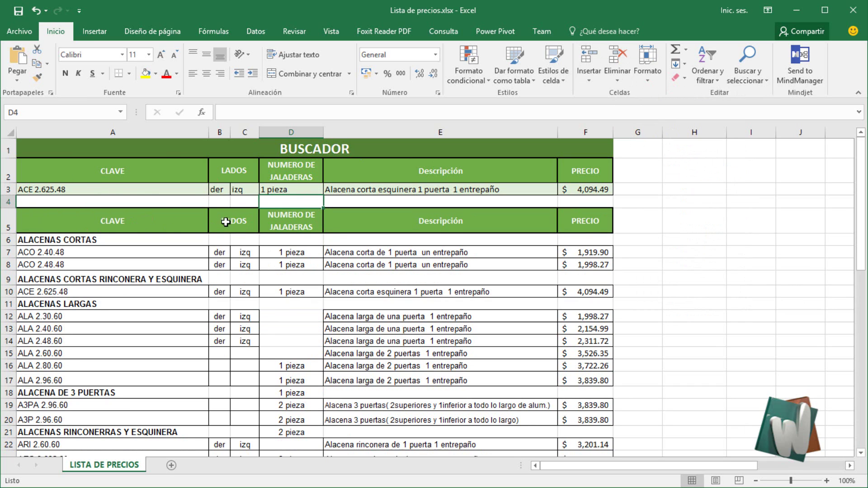
click(19, 30)
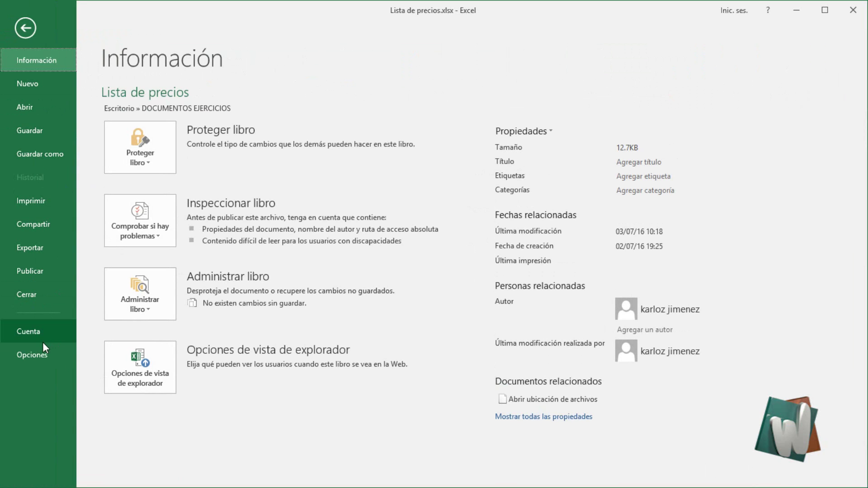
click(42, 357)
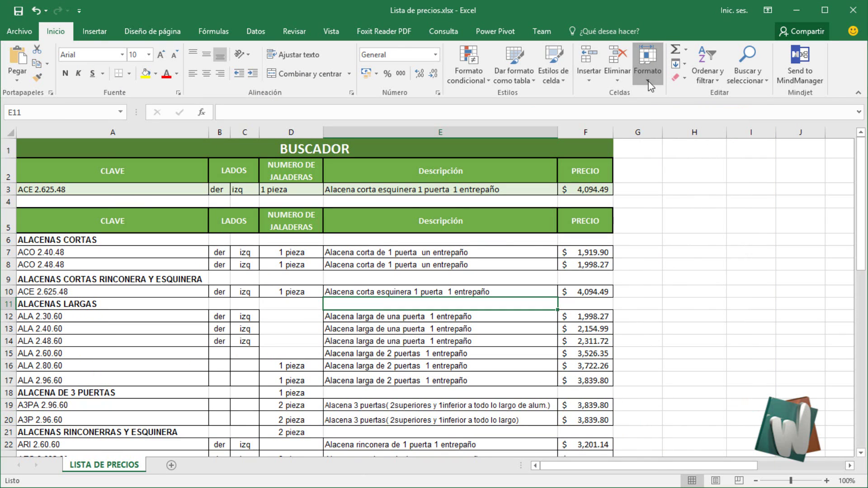
Widen the PRECIO column F, then auto-fit it to its prices.
click(648, 79)
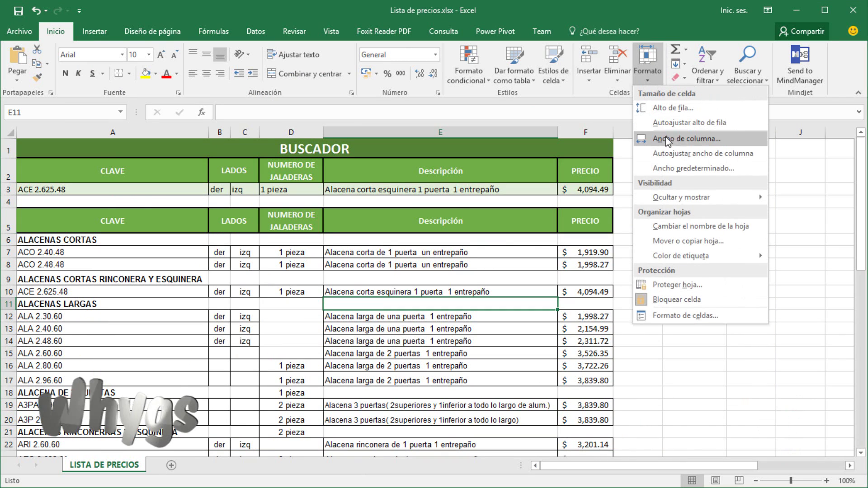
click(397, 155)
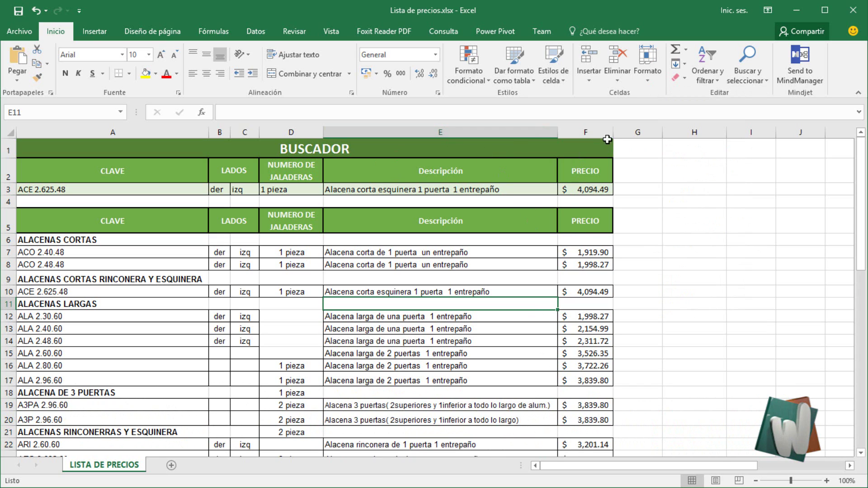
drag(614, 132, 693, 132)
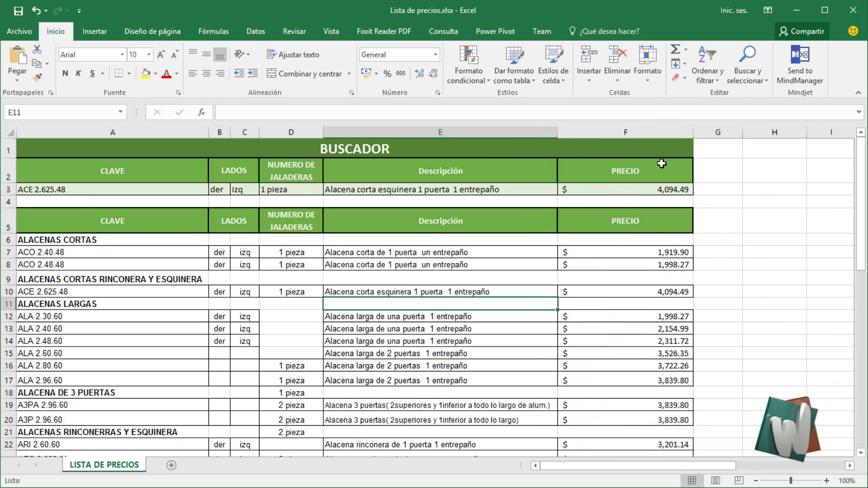
double_click(693, 132)
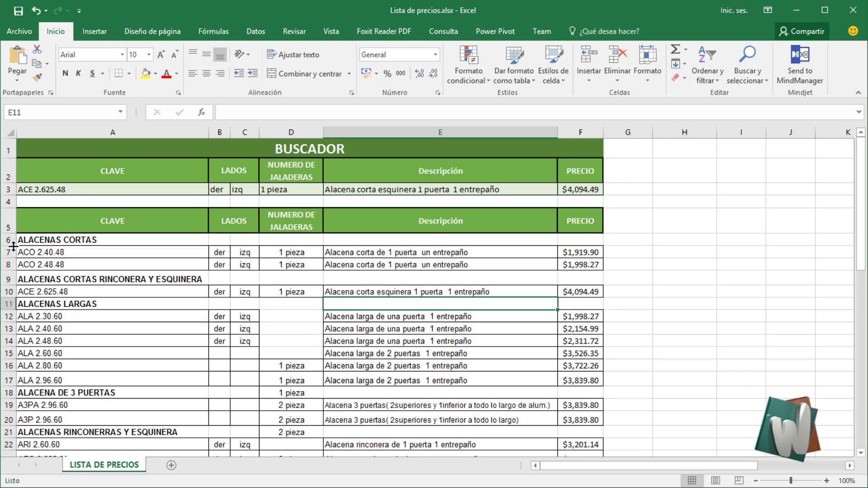
drag(13, 246, 12, 286)
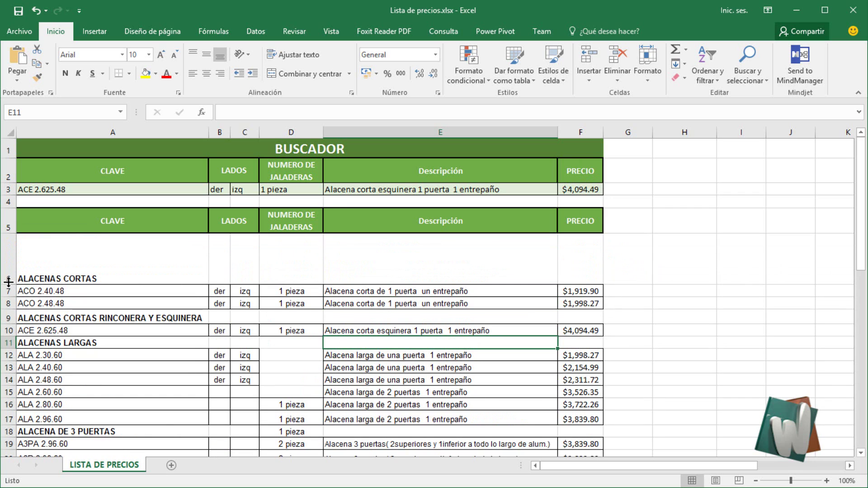
double_click(9, 284)
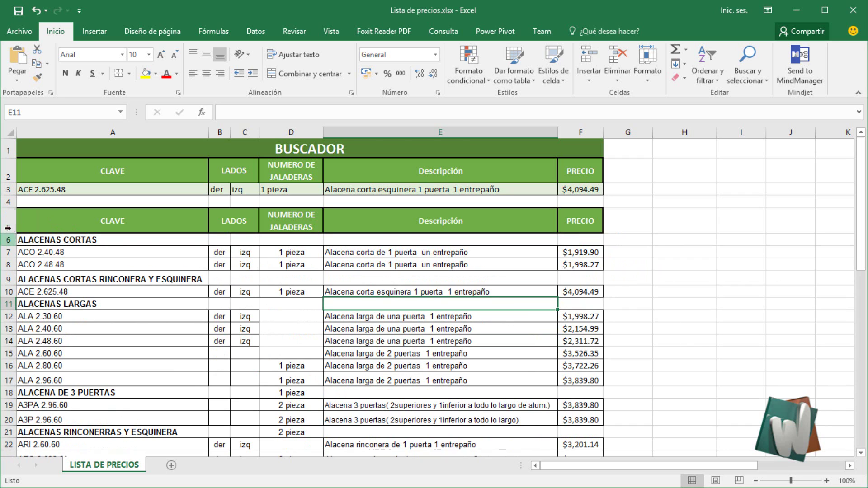
drag(10, 235, 9, 267)
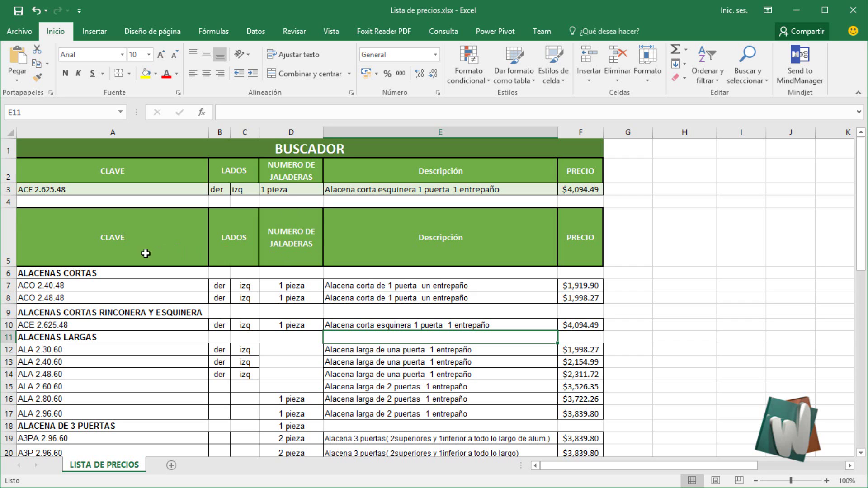
double_click(5, 267)
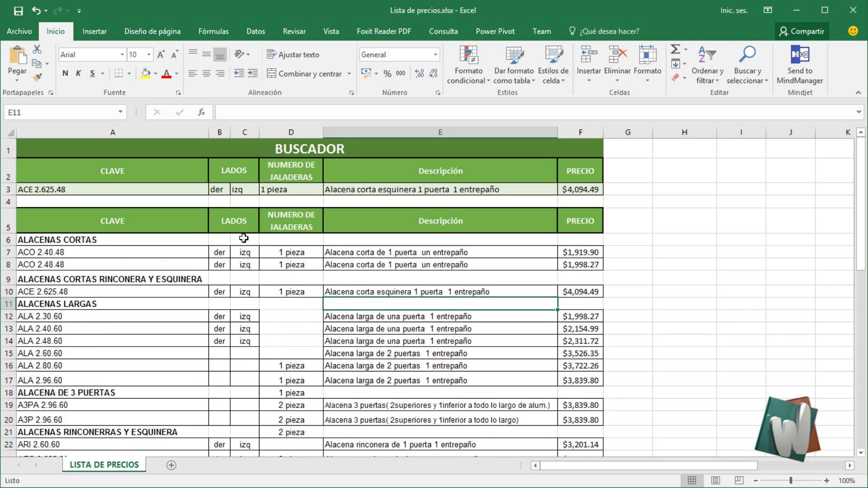
click(307, 222)
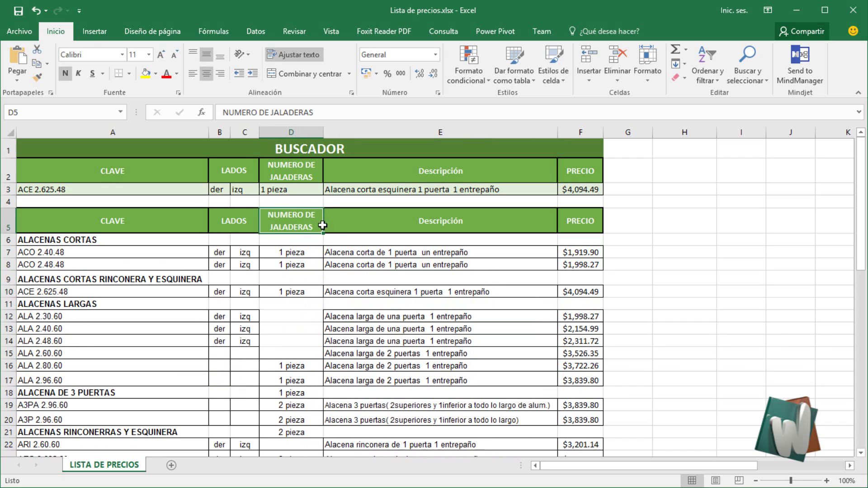
click(129, 224)
click(242, 222)
click(424, 226)
key(Right)
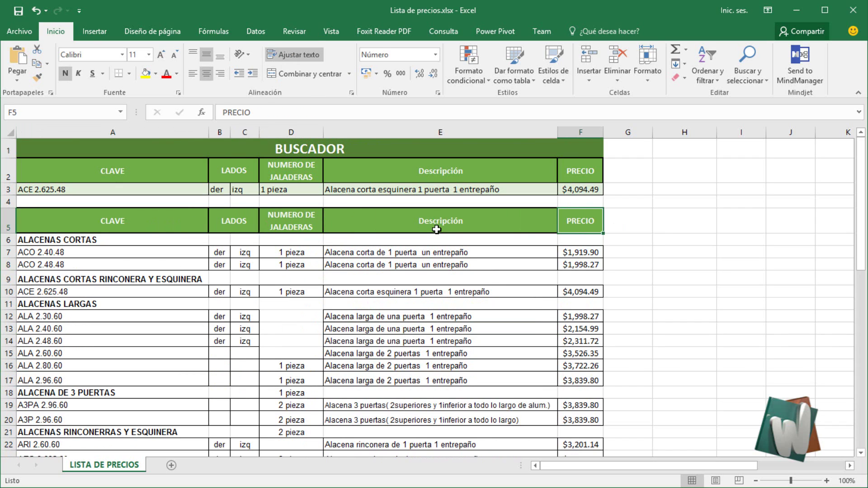
key(Left)
key(Down)
key(Down)
key(Down)
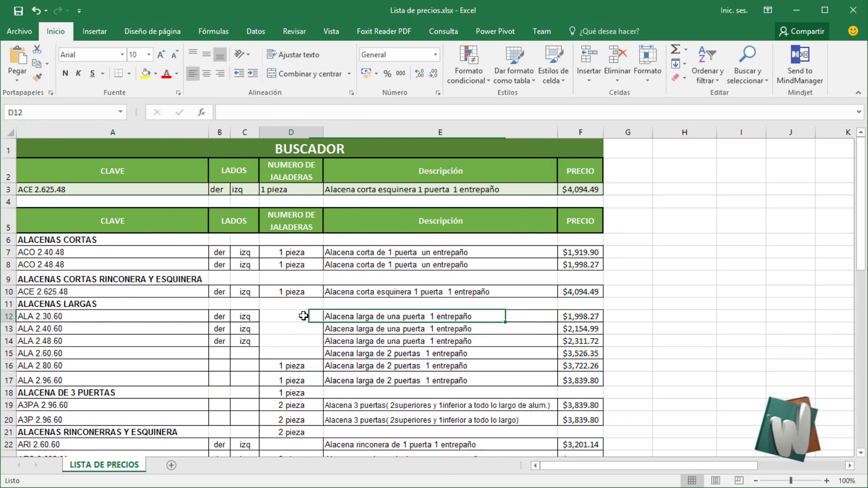
Delete the empty cells D12:D15, shifting the cells below up.
drag(303, 317, 304, 357)
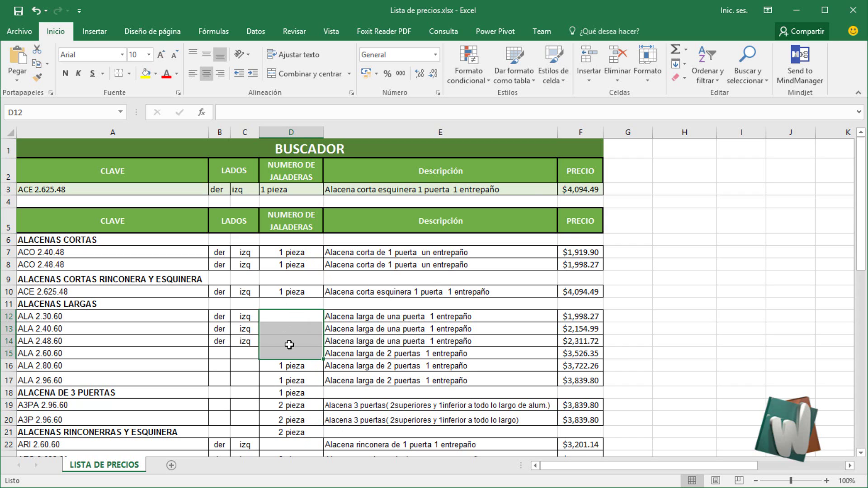
click(618, 81)
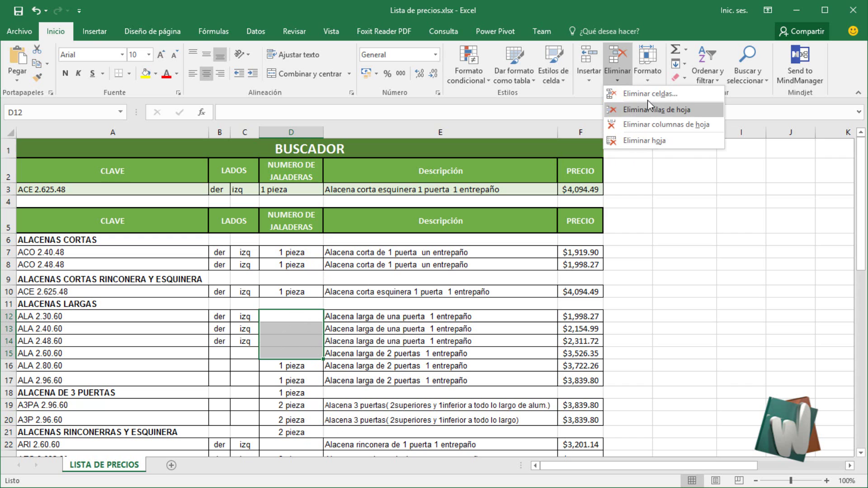
click(647, 94)
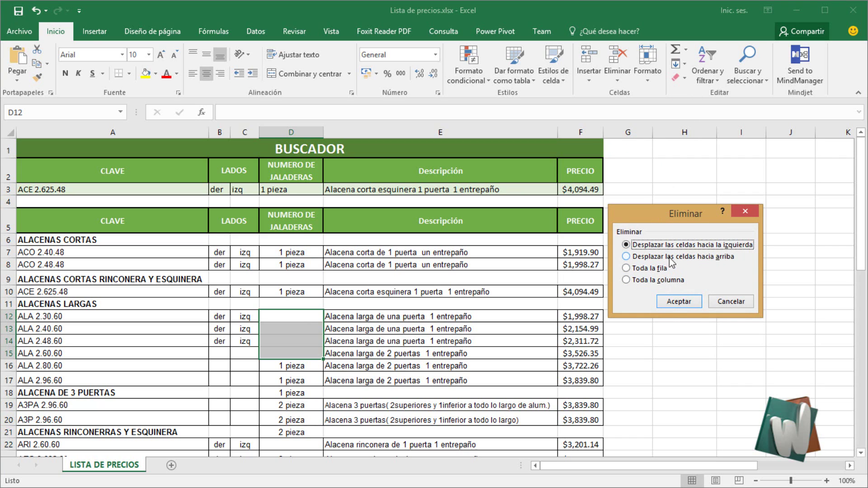
click(626, 259)
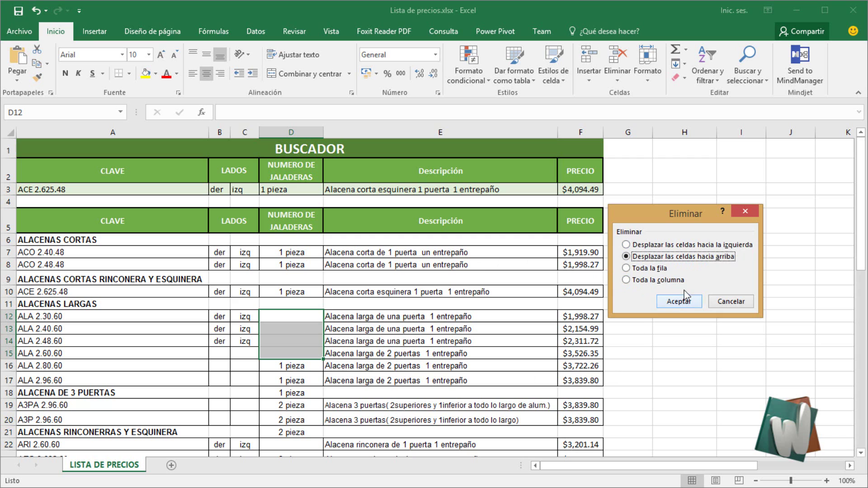
click(683, 306)
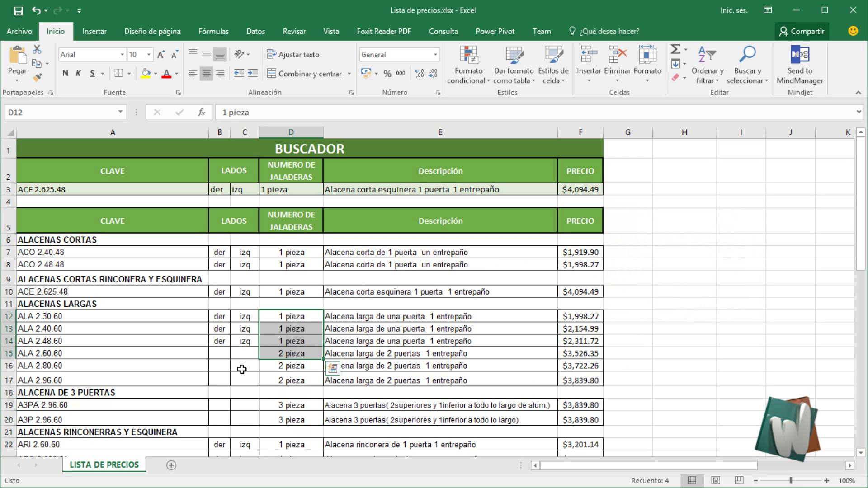
click(352, 317)
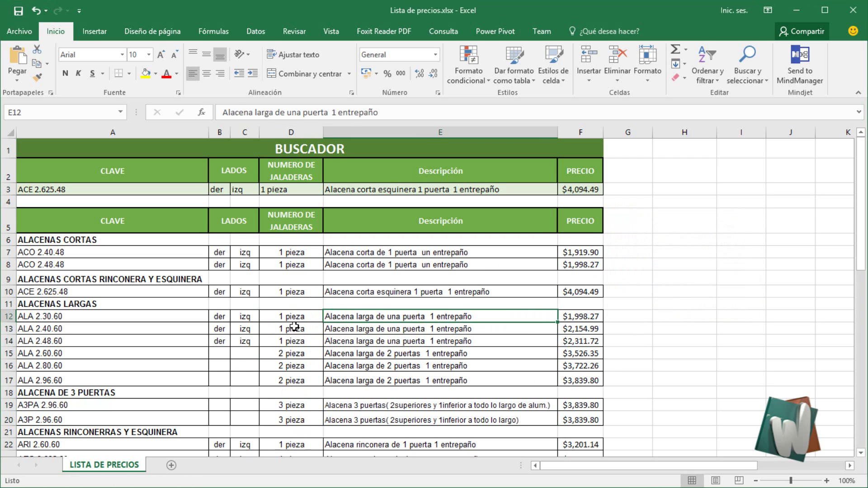